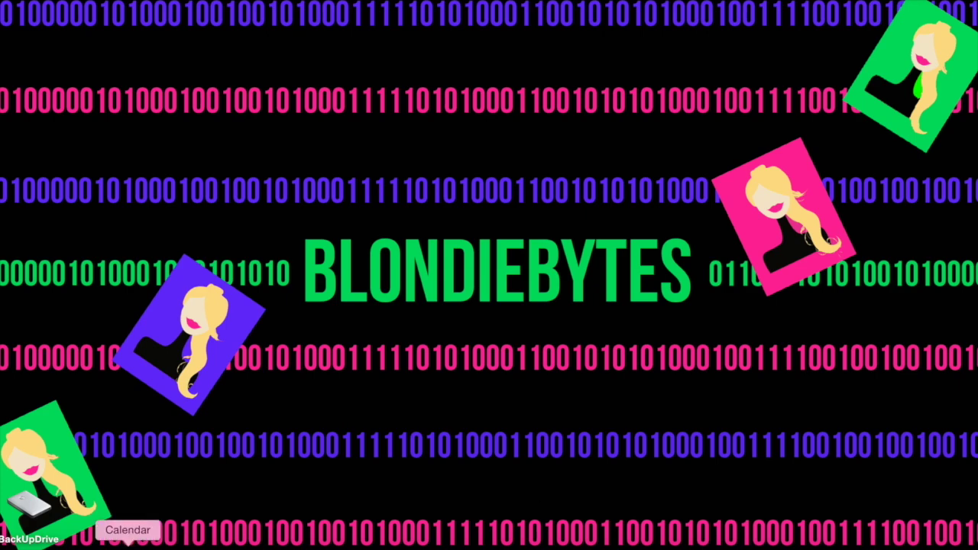
# Launch Google Chrome from the Dock to get a new blank tab
pyautogui.click(107, 541)
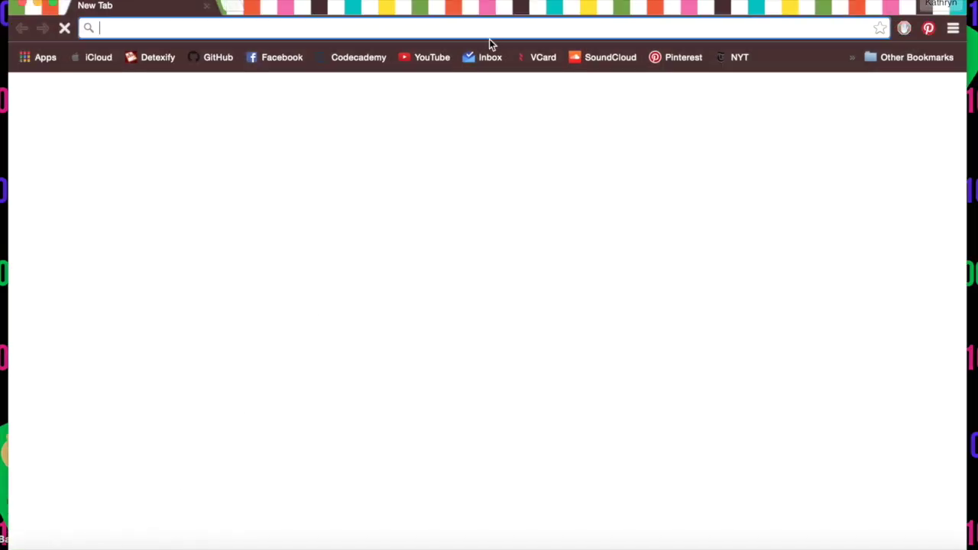
# Google 'download java' and open the 'Java SE - Downloads | Oracle Technology Network' result
pyautogui.write('dow')
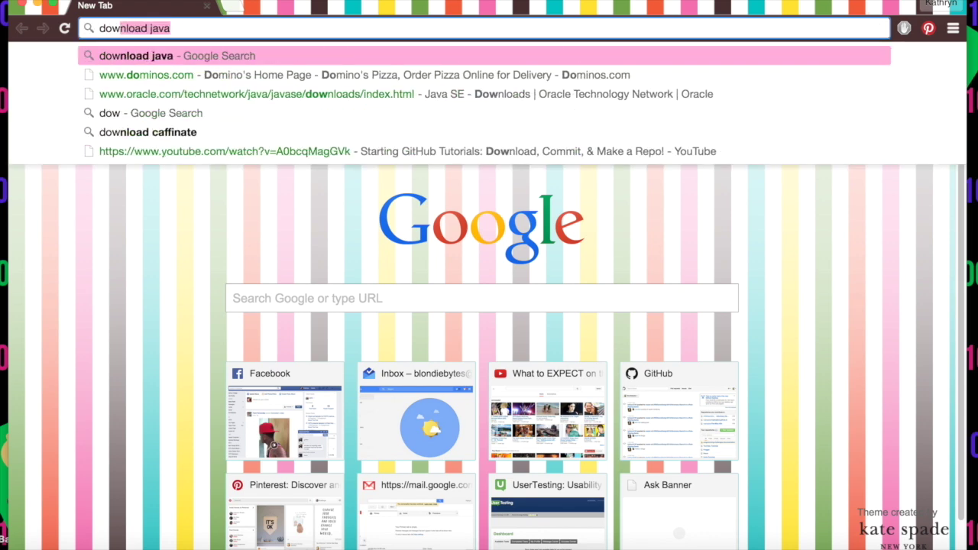
pyautogui.write('nload java')
pyautogui.press('Return')
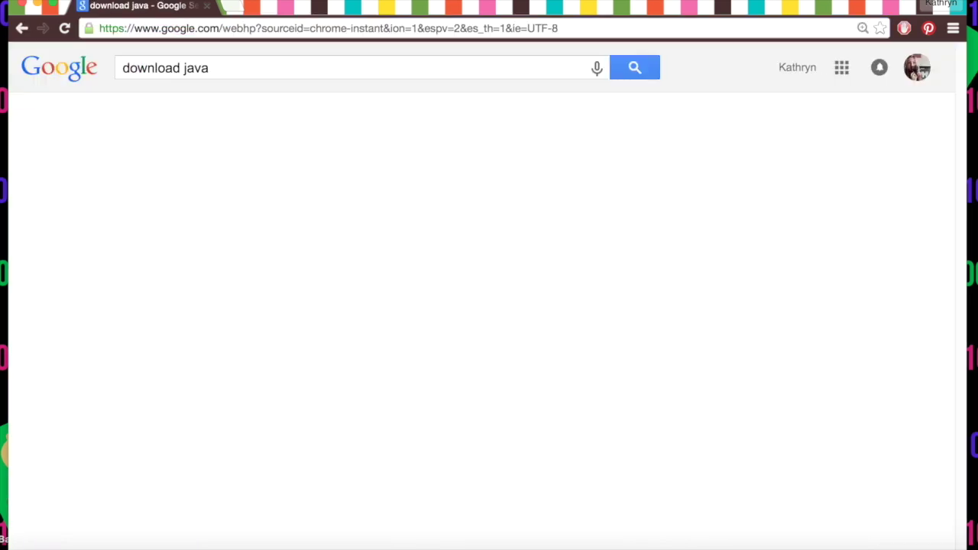
pyautogui.scroll(-3, 926, 273)
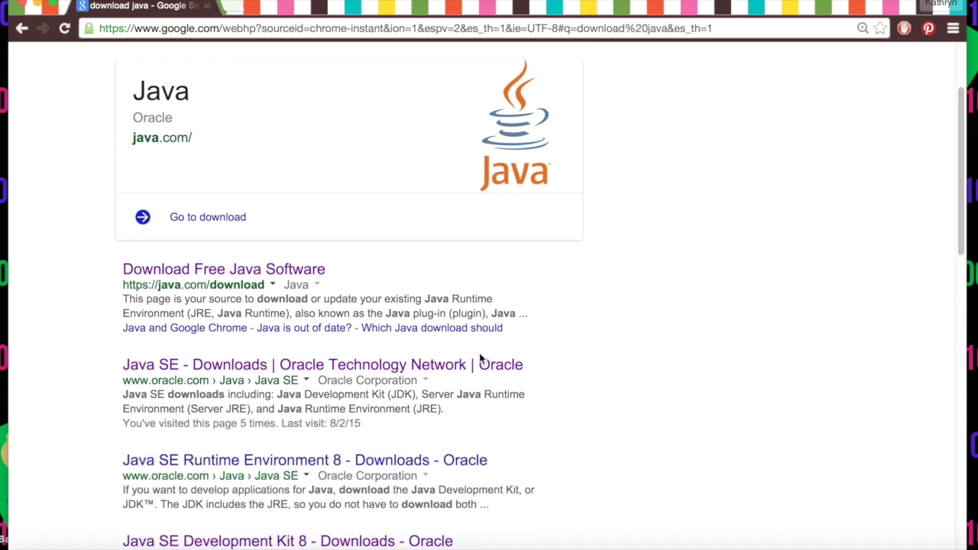
pyautogui.click(475, 367)
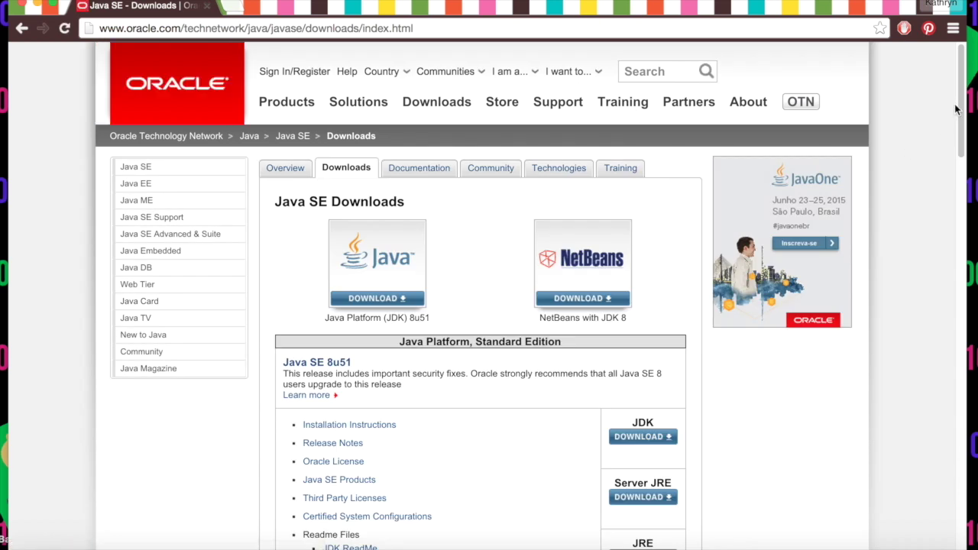
pyautogui.moveTo(959, 105); pyautogui.dragTo(964, 140)
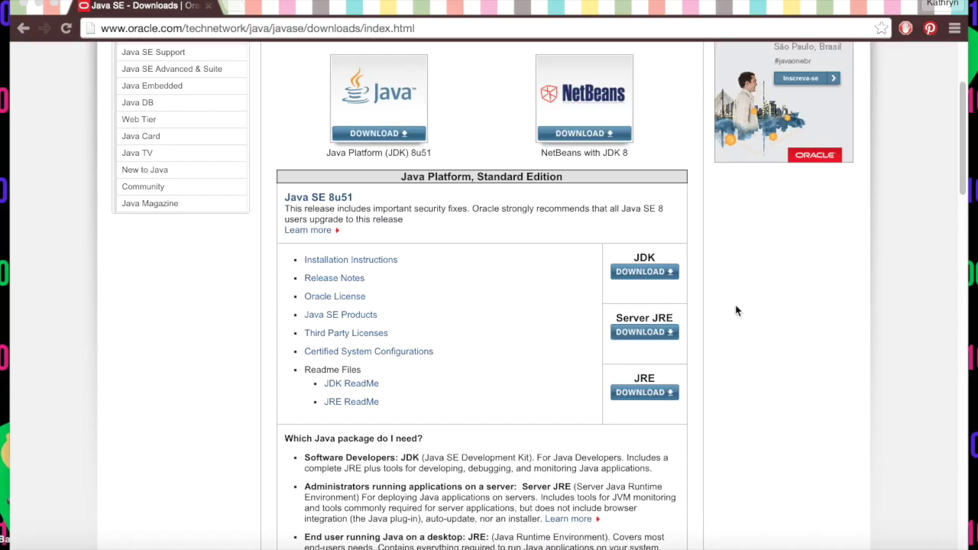
# On the JDK download page, accept both license agreements and download jdk-8u51-macosx-x64.dmg
pyautogui.click(664, 275)
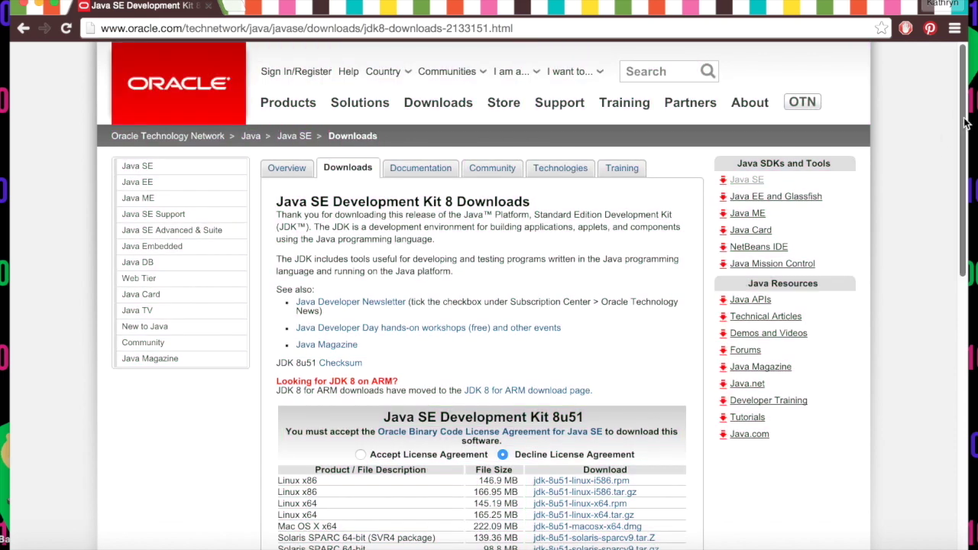
pyautogui.moveTo(967, 122); pyautogui.dragTo(967, 233)
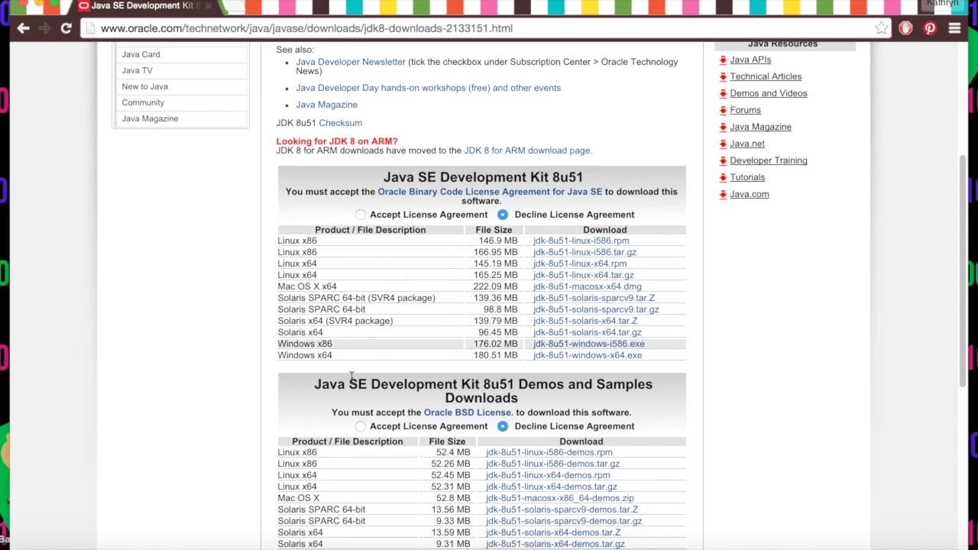
pyautogui.click(362, 216)
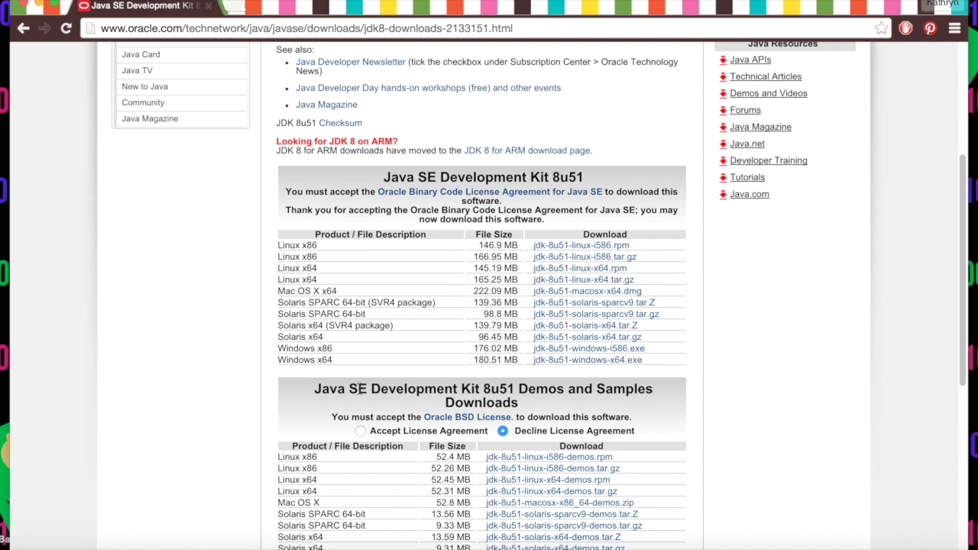
pyautogui.click(359, 431)
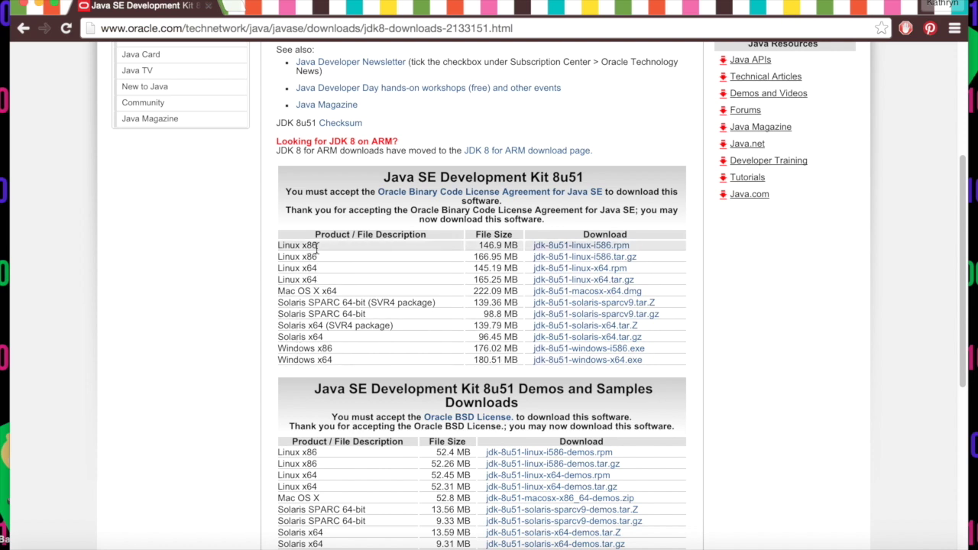
pyautogui.click(559, 296)
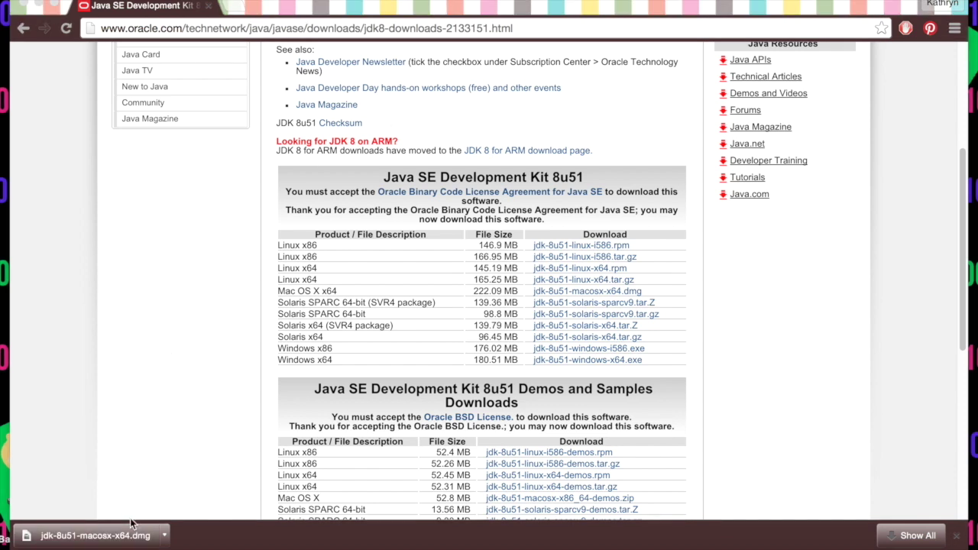
# Run JDK 8 Update 51.pkg from the disk image, authorize with the account password, and close when finished
pyautogui.click(135, 538)
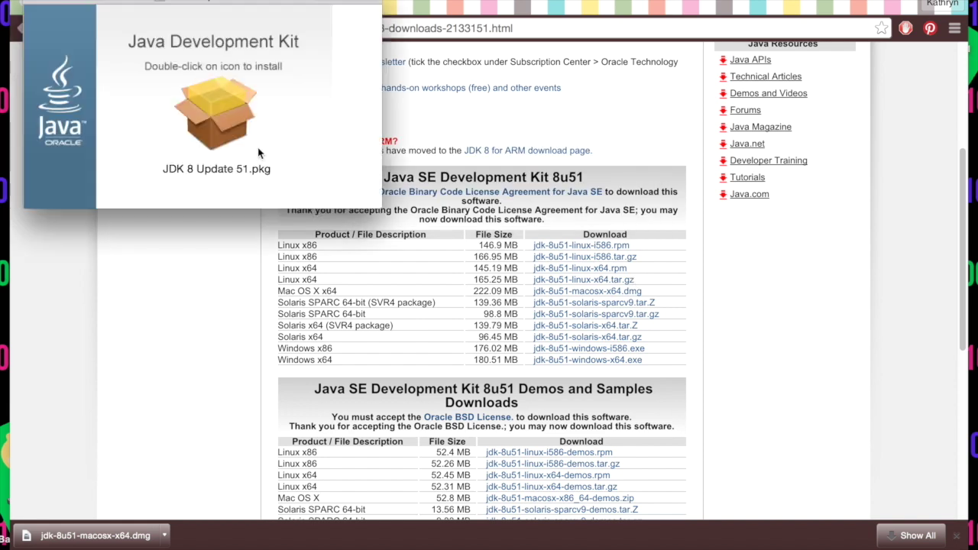
pyautogui.doubleClick(236, 88)
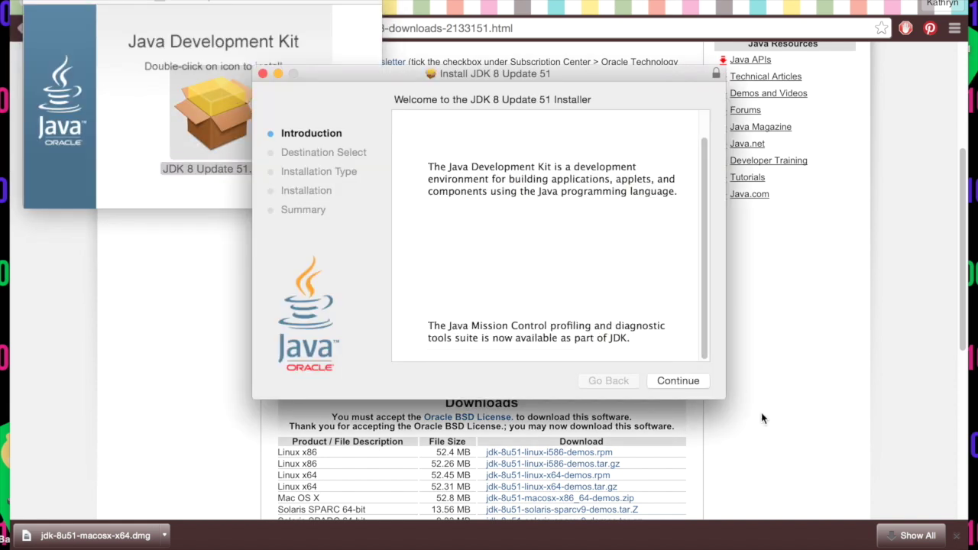
pyautogui.click(674, 380)
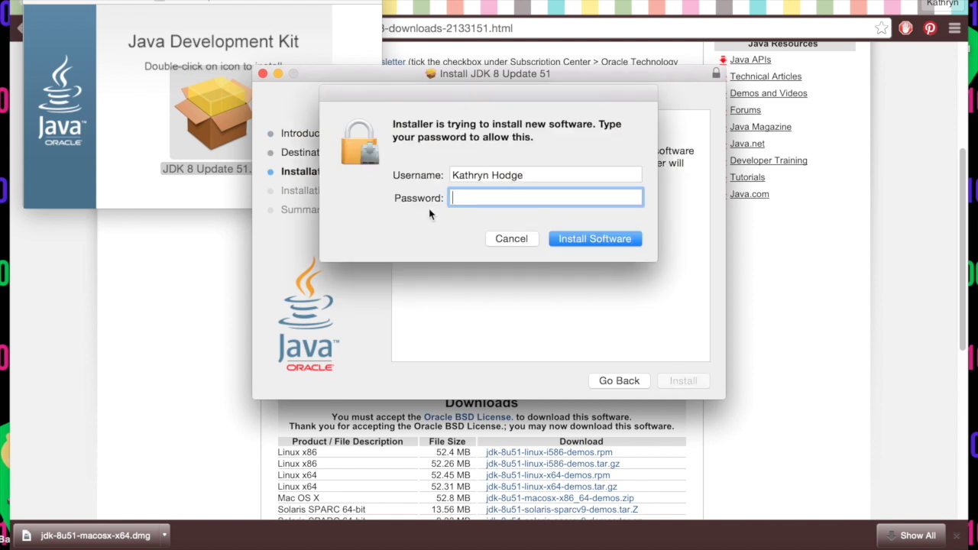
pyautogui.write('•••••••')
pyautogui.click(610, 238)
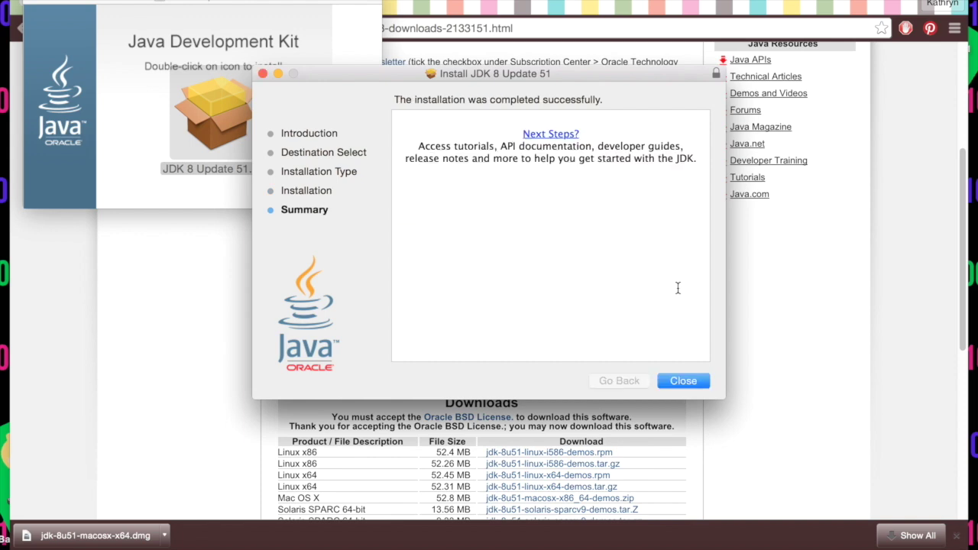
pyautogui.click(683, 381)
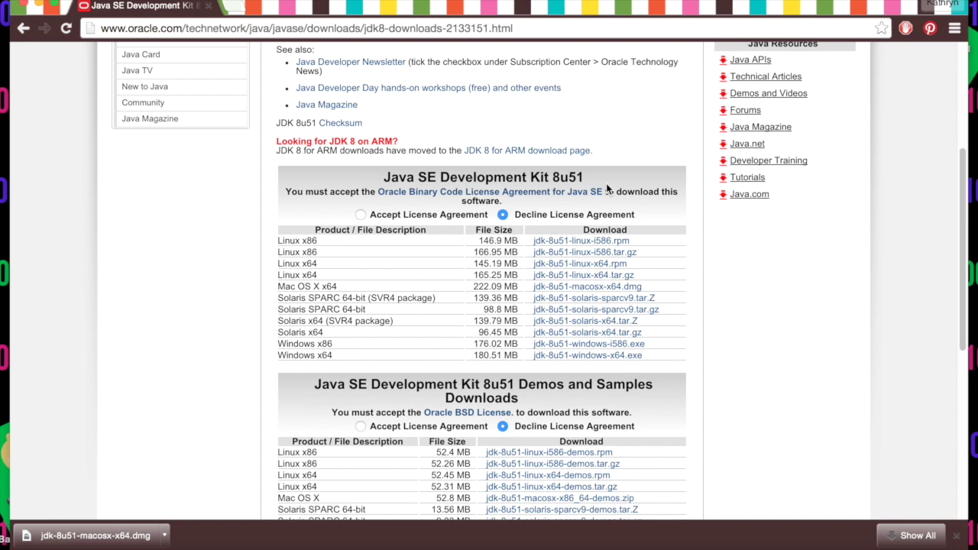
# After highlighting the Java SE Development Kit heading, search Google for 'netbeans' in a new tab
pyautogui.moveTo(379, 178); pyautogui.dragTo(553, 179)
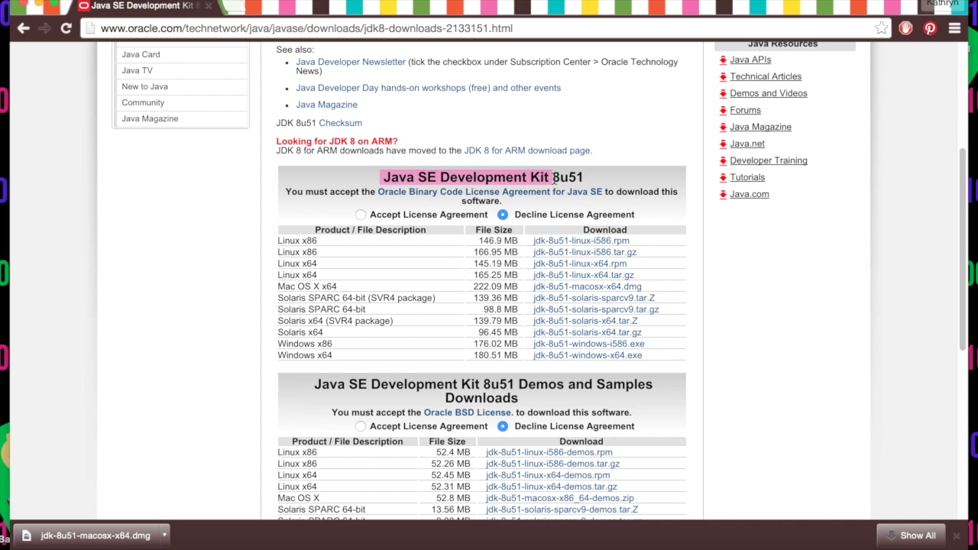
pyautogui.click(619, 175)
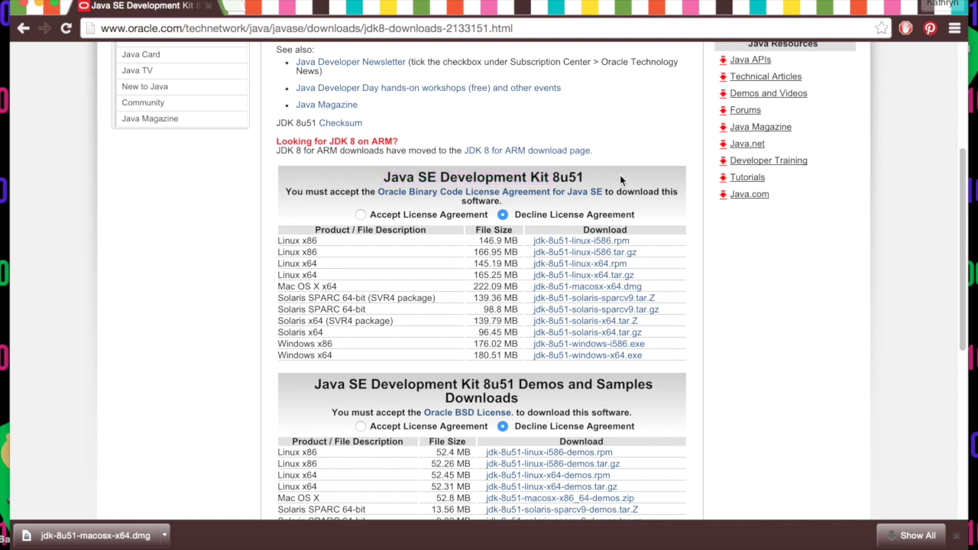
pyautogui.click(239, 8)
pyautogui.write('netbean')
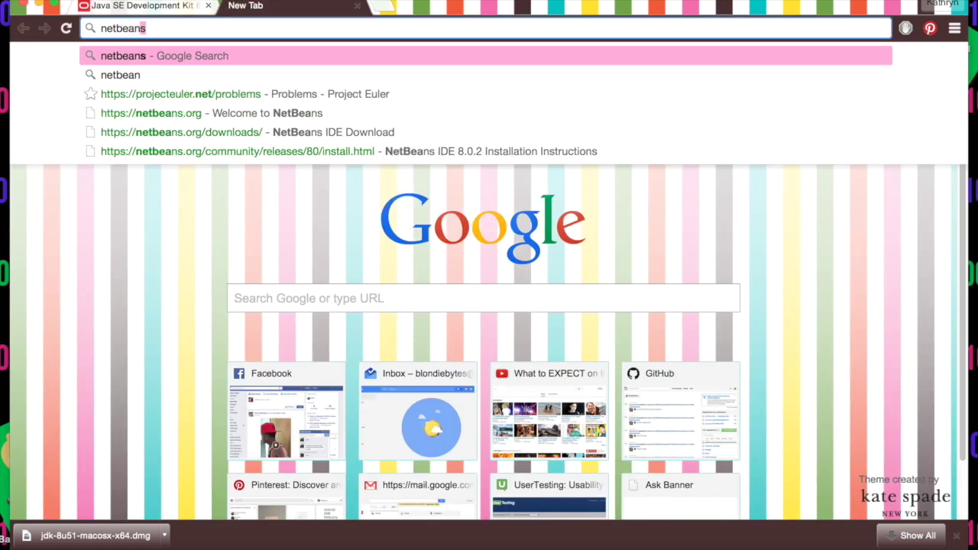
pyautogui.press('Return')
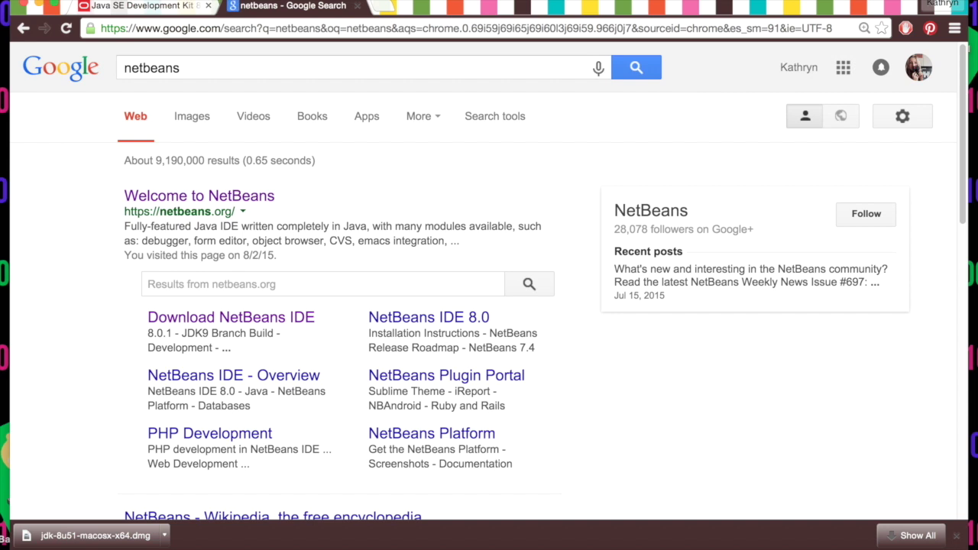
# Download the NetBeans 8.0.2 Java SE bundle and open the Installation Instructions page
pyautogui.click(213, 319)
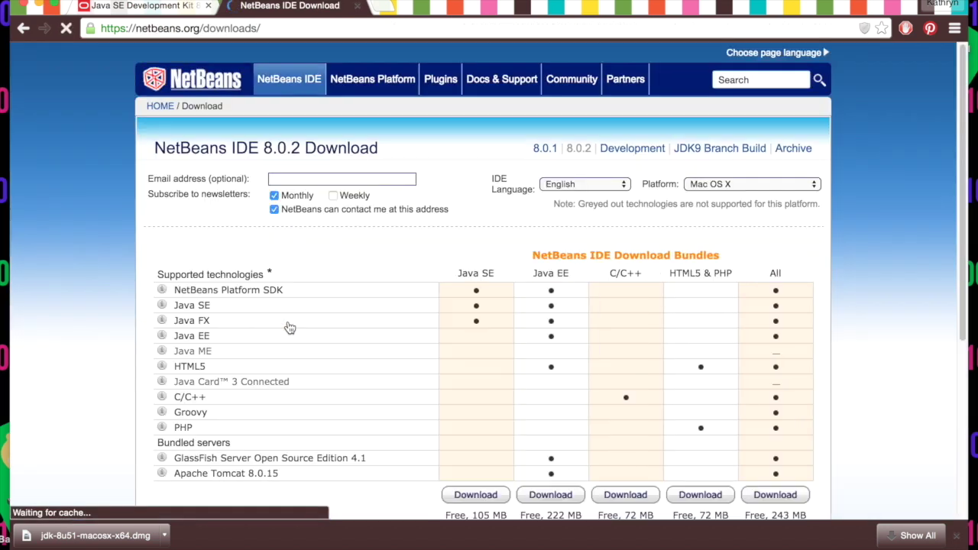
pyautogui.scroll(-2, 497, 211)
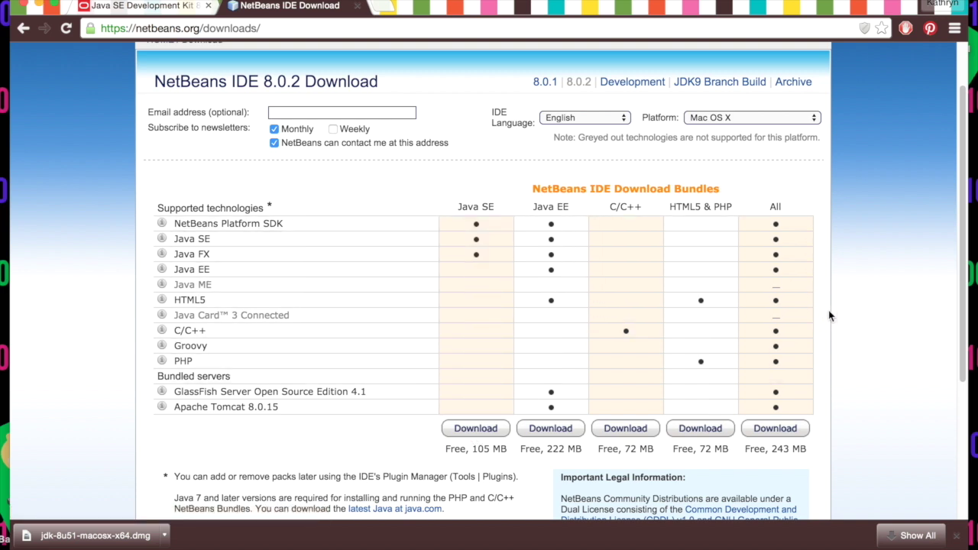
pyautogui.click(472, 432)
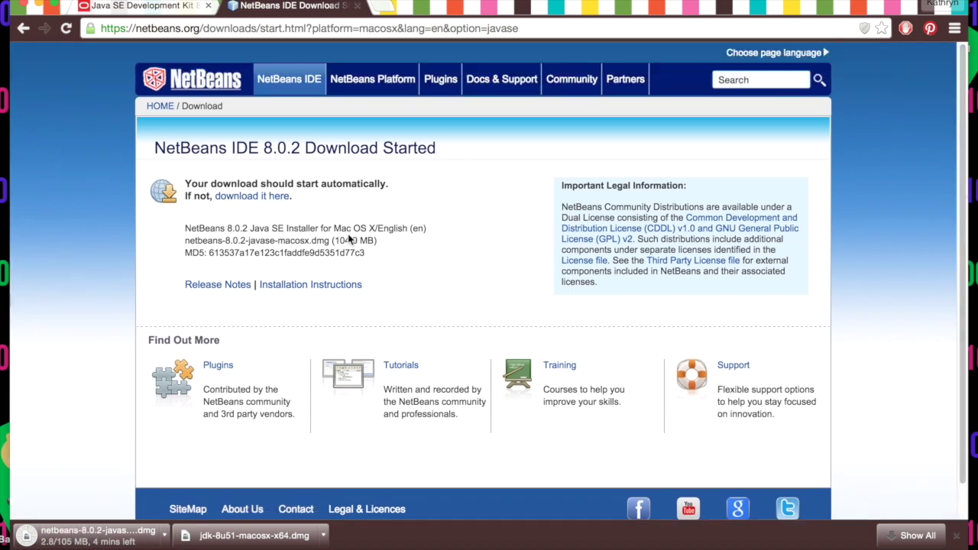
pyautogui.click(279, 289)
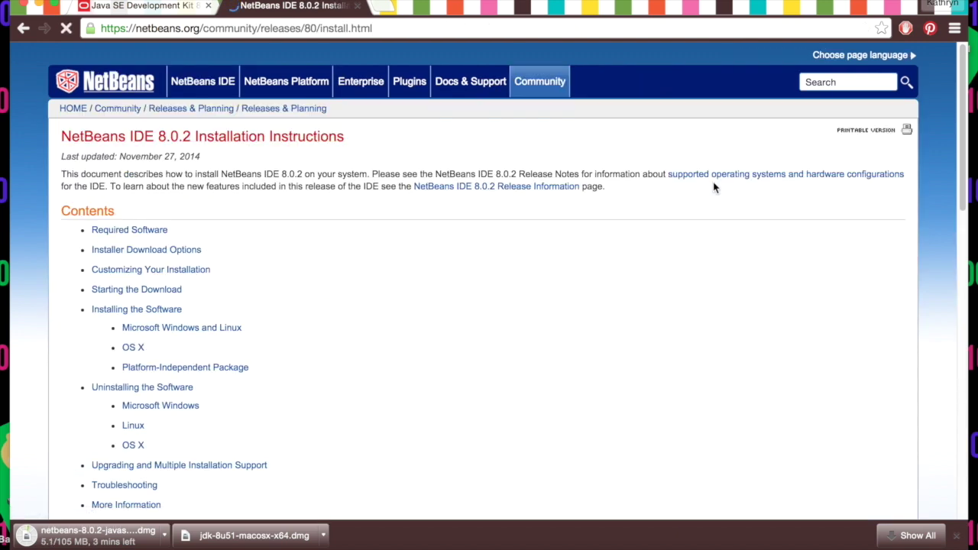
# Check the Java SE Development Kit requirement, then open the downloaded NetBeans disk image
pyautogui.moveTo(964, 93); pyautogui.dragTo(964, 131)
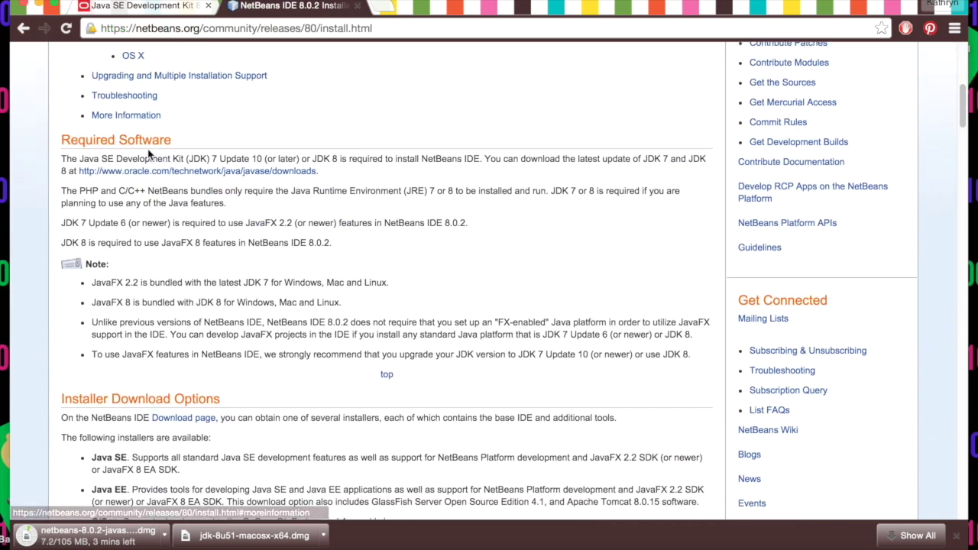
pyautogui.moveTo(78, 158); pyautogui.dragTo(193, 163)
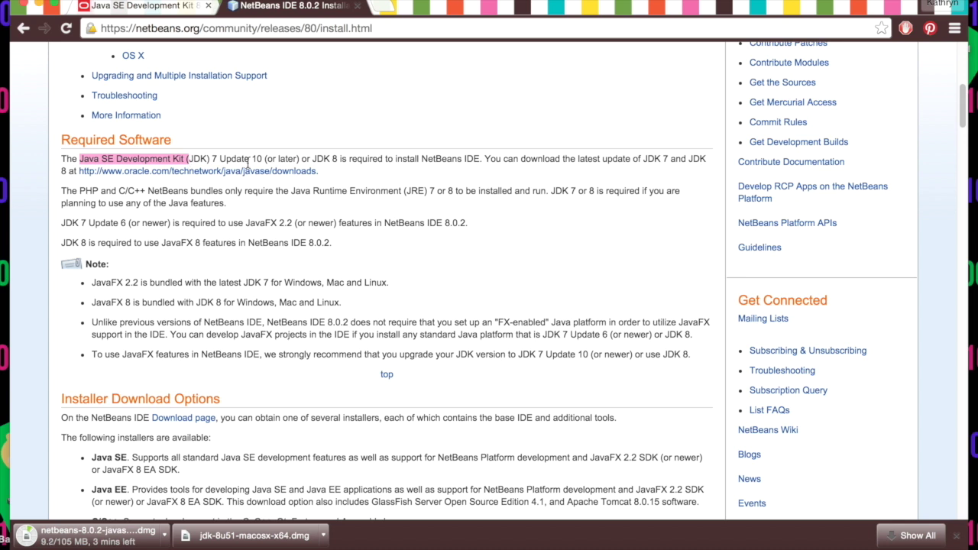
pyautogui.click(264, 159)
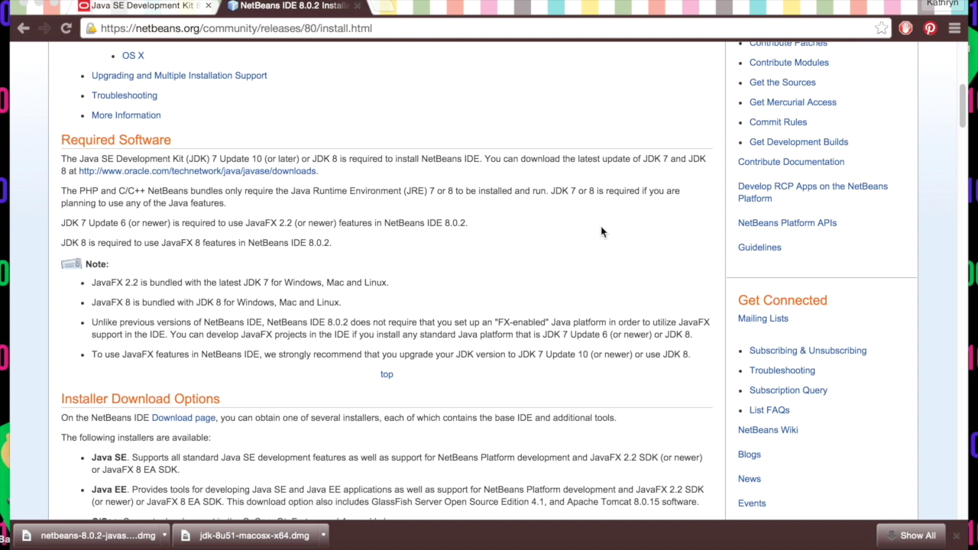
pyautogui.click(101, 539)
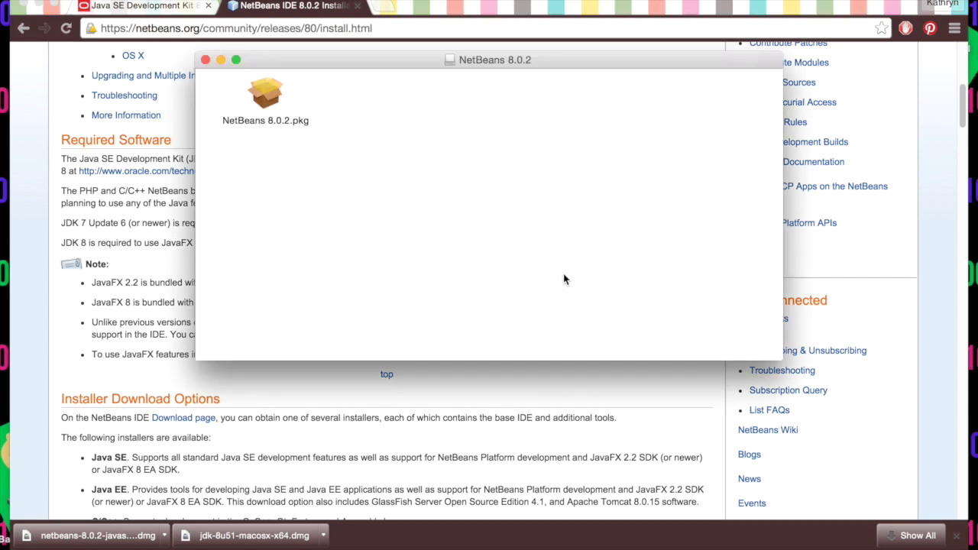
# Install NetBeans 8.0.2.pkg, agreeing to the license and entering the password, then close installer and disk image
pyautogui.doubleClick(267, 92)
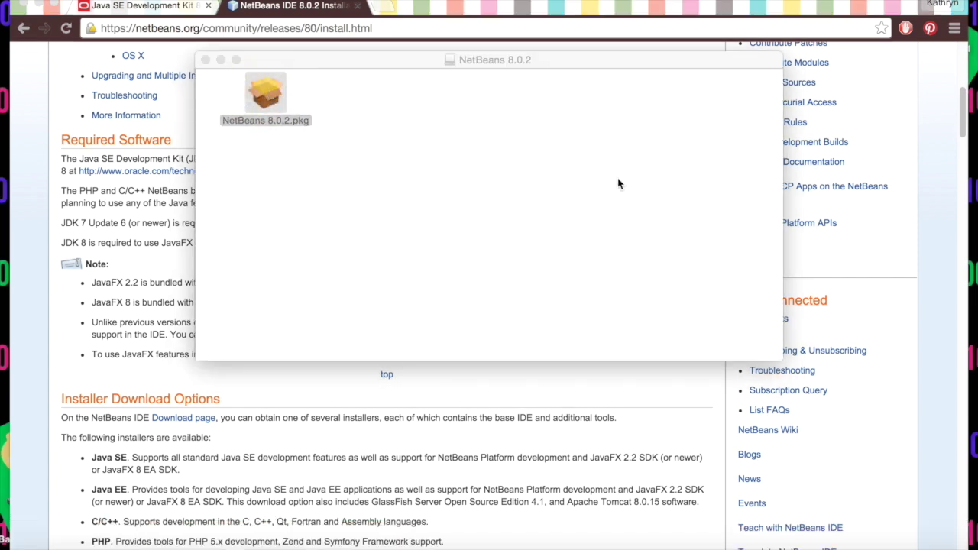
pyautogui.click(604, 183)
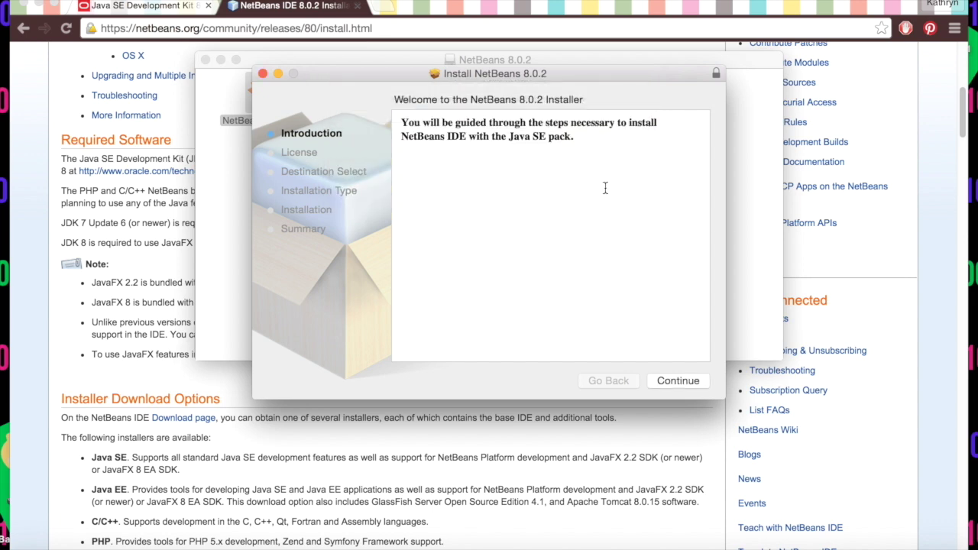
pyautogui.click(677, 380)
pyautogui.click(678, 380)
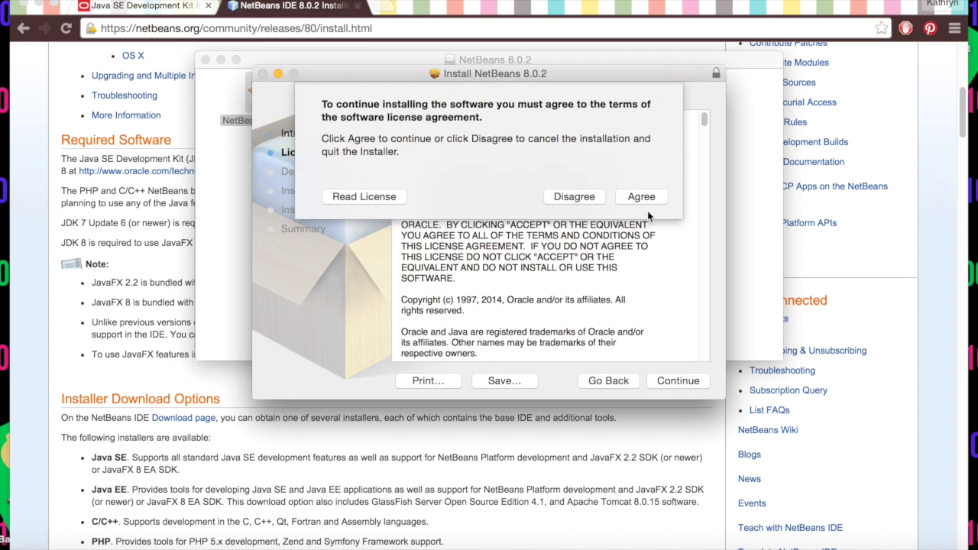
pyautogui.click(649, 197)
pyautogui.click(680, 379)
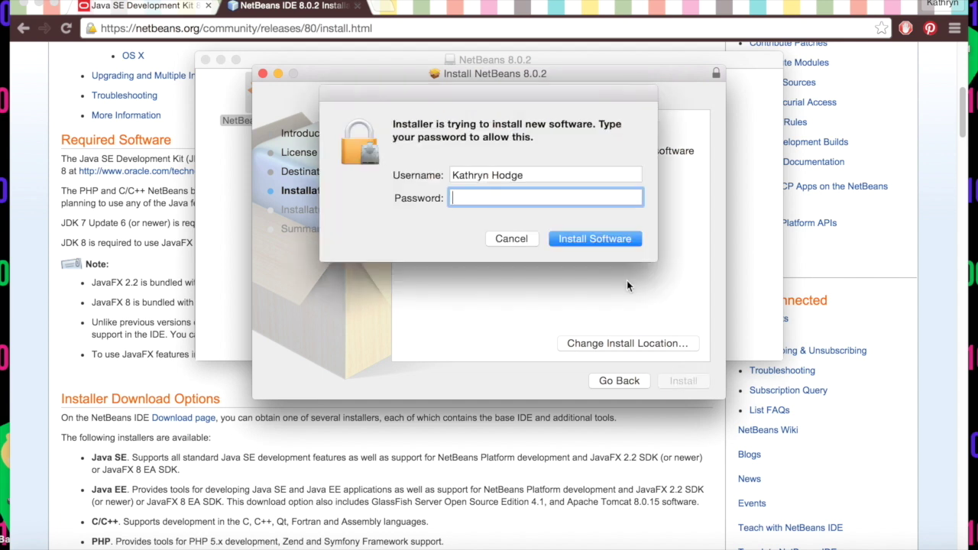
pyautogui.write('•••••••••')
pyautogui.press('Return')
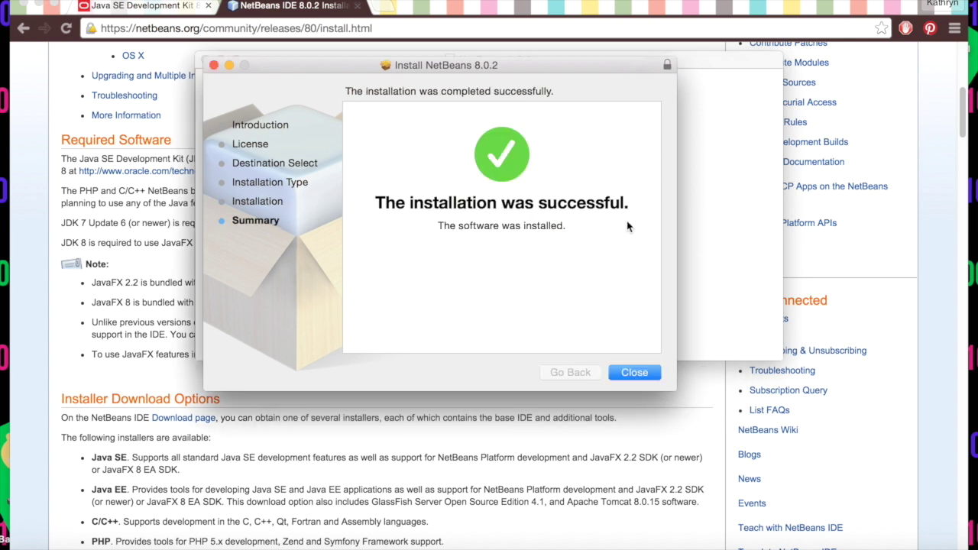
pyautogui.click(636, 373)
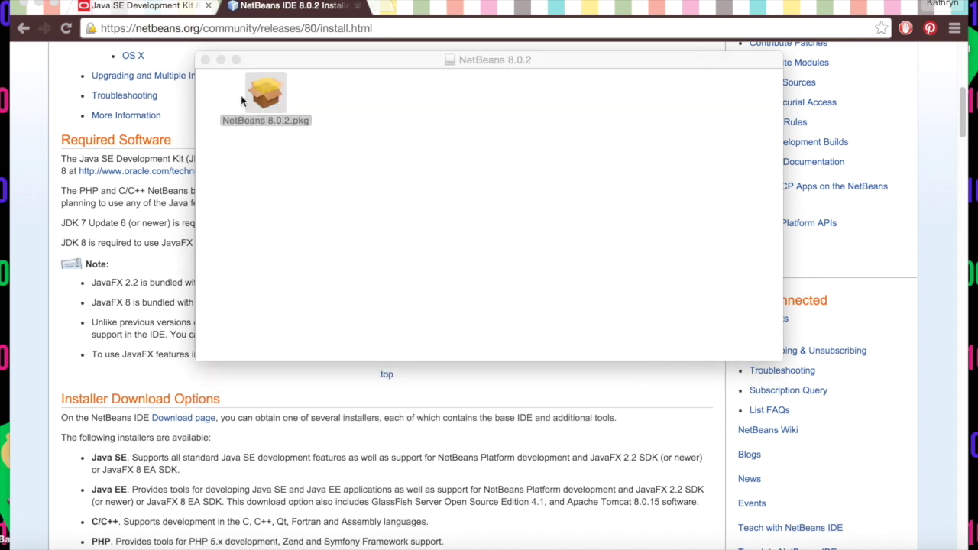
pyautogui.click(204, 60)
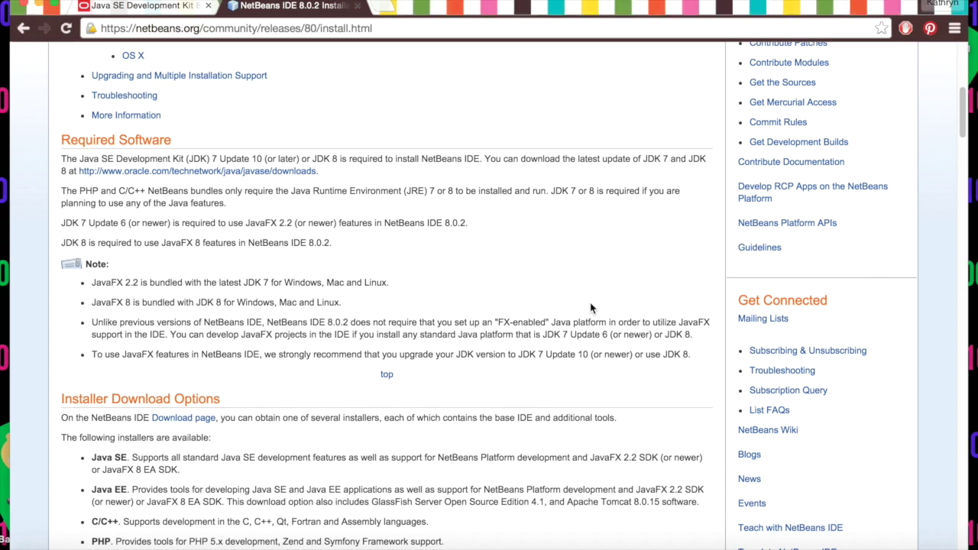
# Search Launchpad for 'netbea' and launch NetBeans 8.0.2
pyautogui.click(44, 539)
pyautogui.write('netbea')
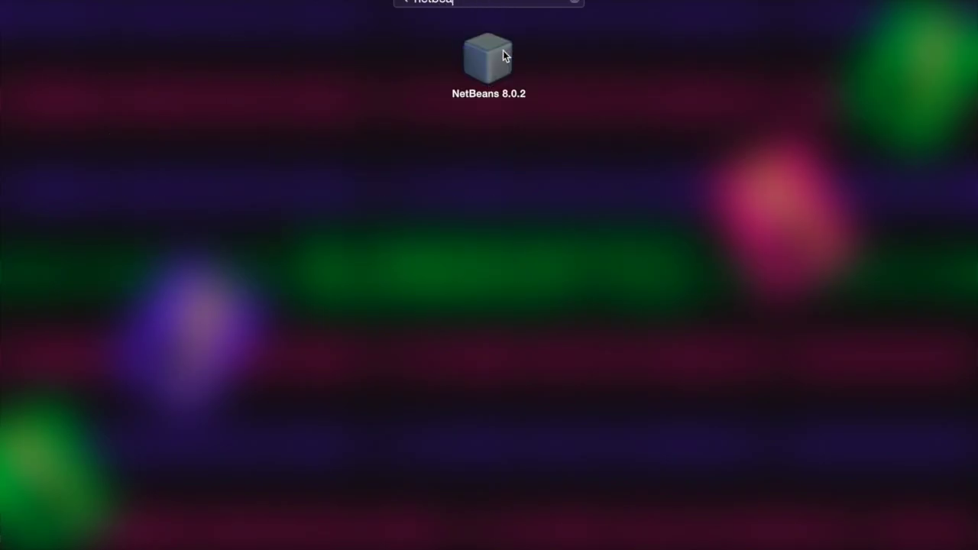
pyautogui.click(503, 52)
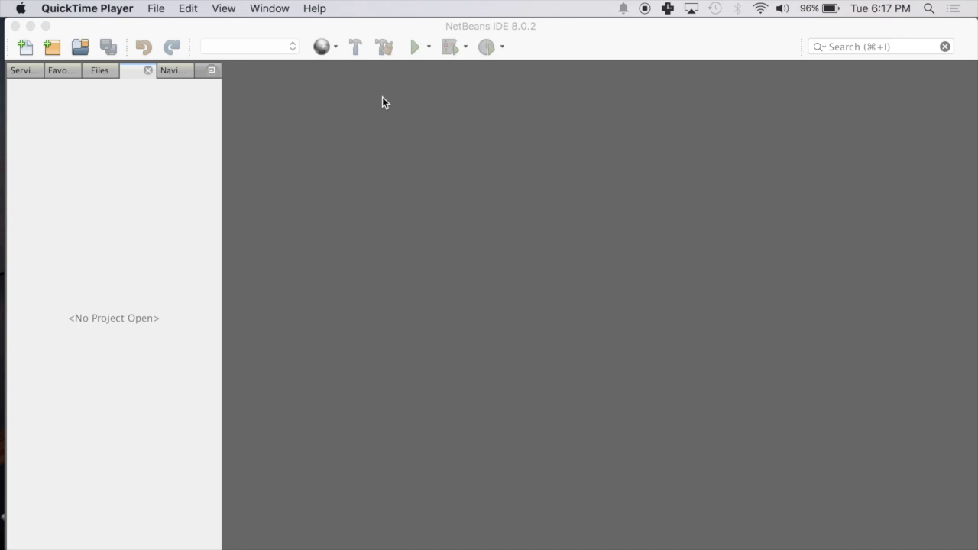
# Via File > New Project, create a Java Application project named HelloWorld
pyautogui.click(190, 36)
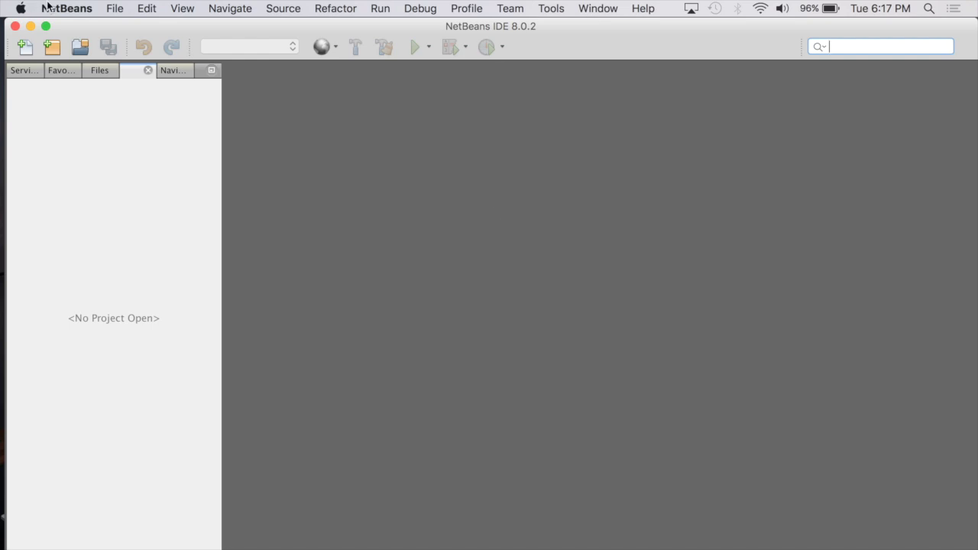
pyautogui.click(115, 8)
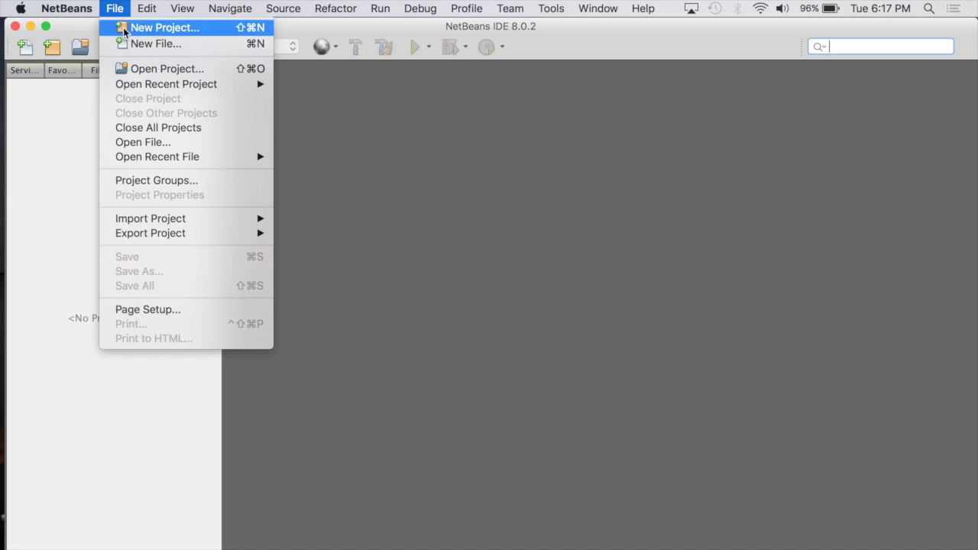
pyautogui.click(124, 31)
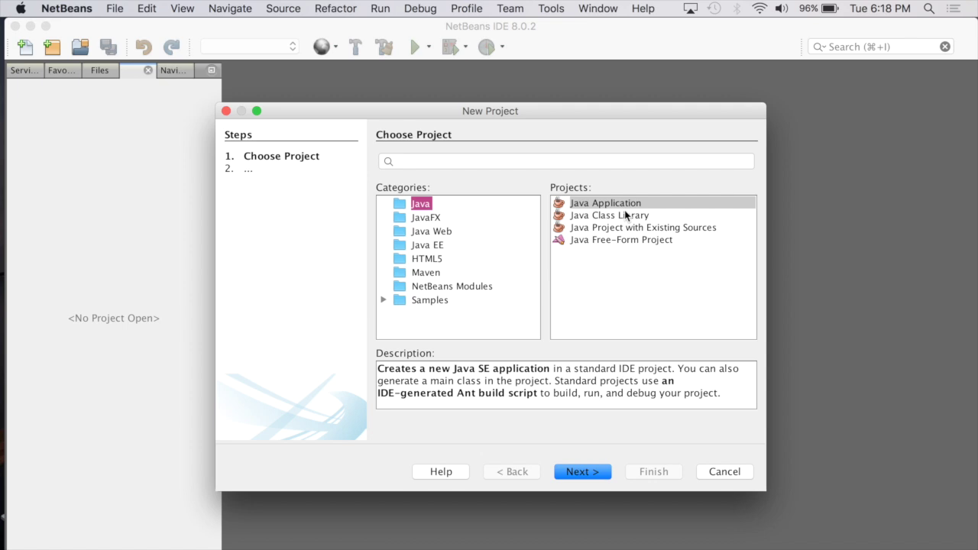
pyautogui.click(577, 471)
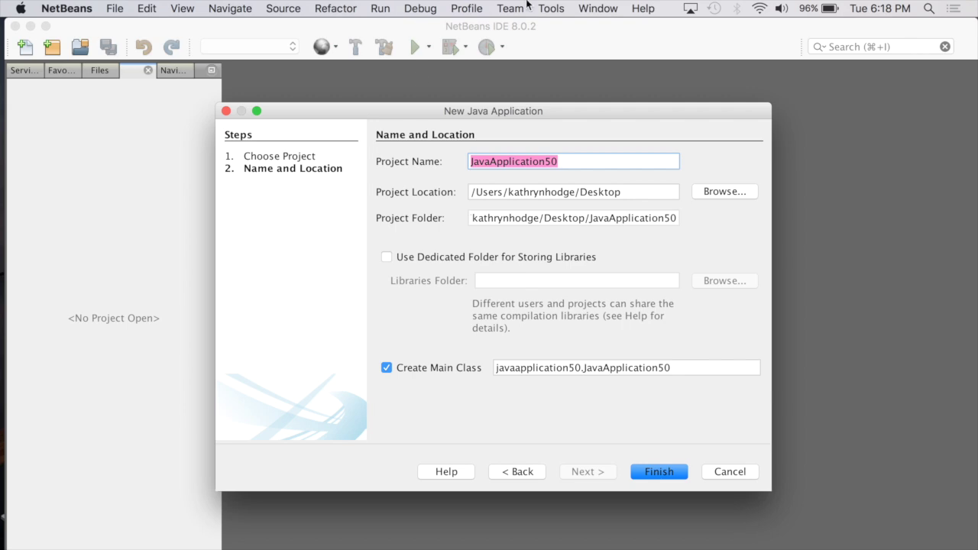
pyautogui.write('Hello W')
pyautogui.press('BackSpace')
pyautogui.press('BackSpace')
pyautogui.write('World')
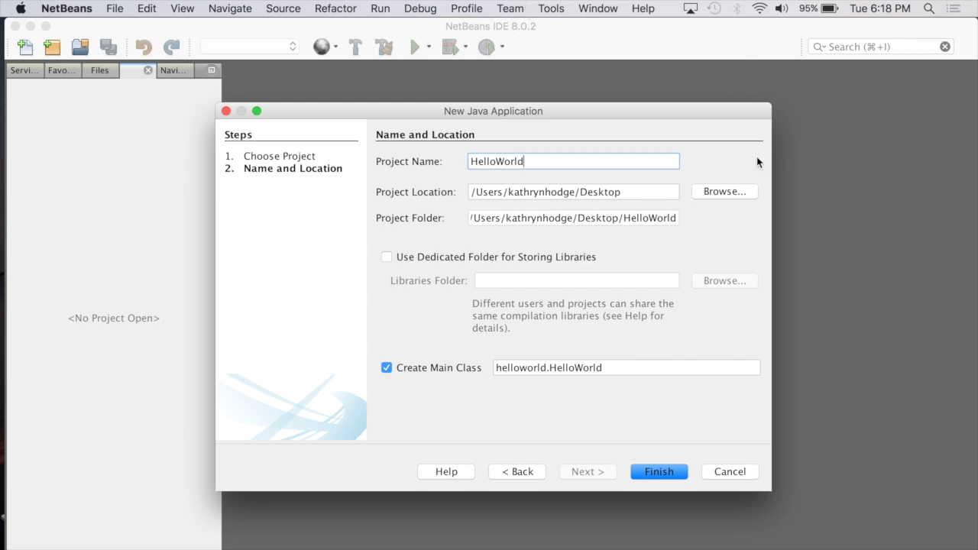
pyautogui.click(660, 471)
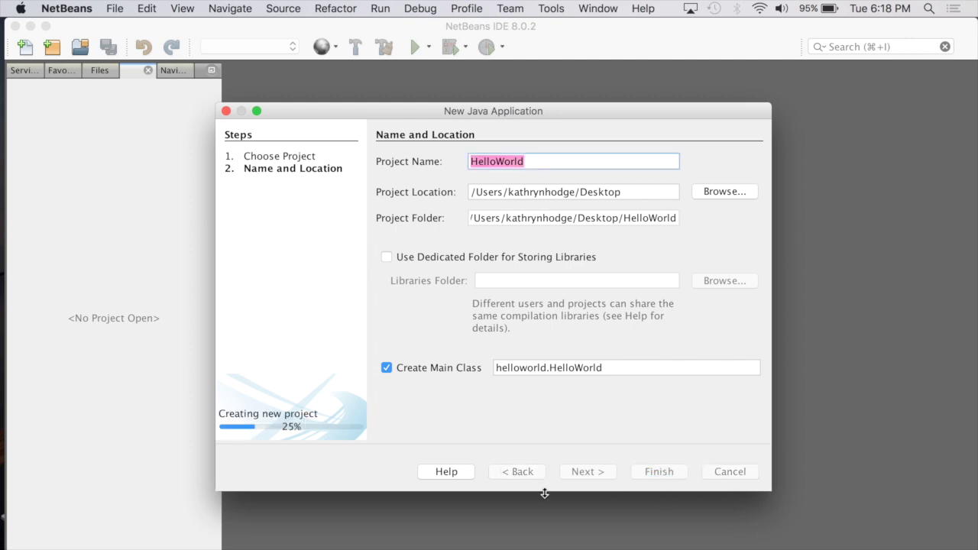